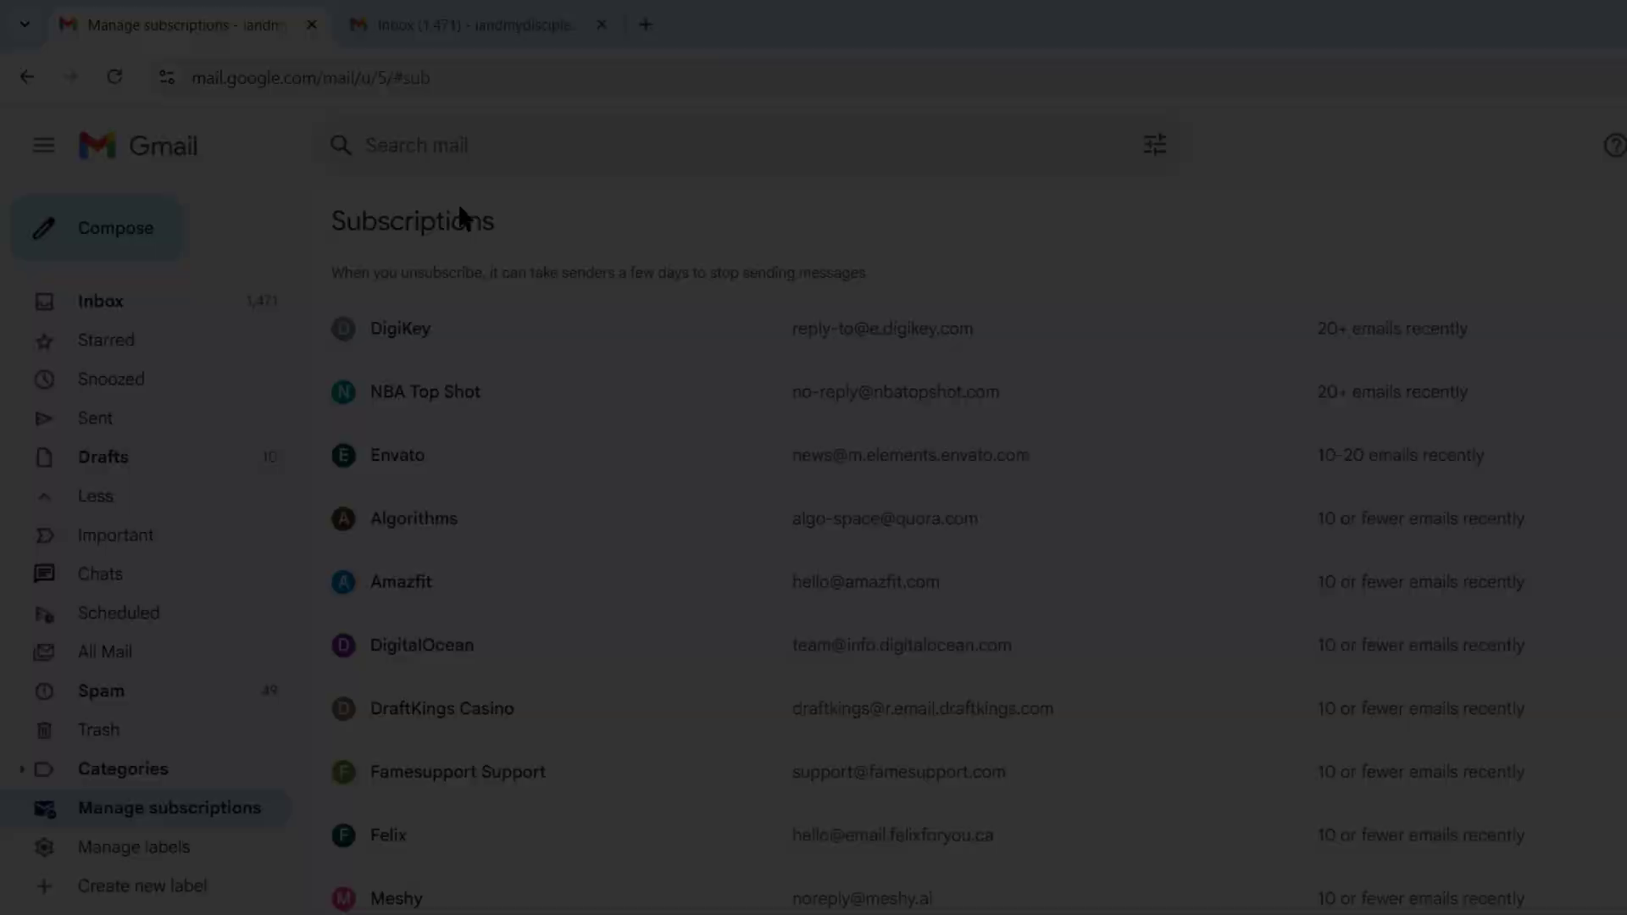
Open Manage subscriptions from the Inbox, preview NBA Top Shot's emails, and come back
click(472, 15)
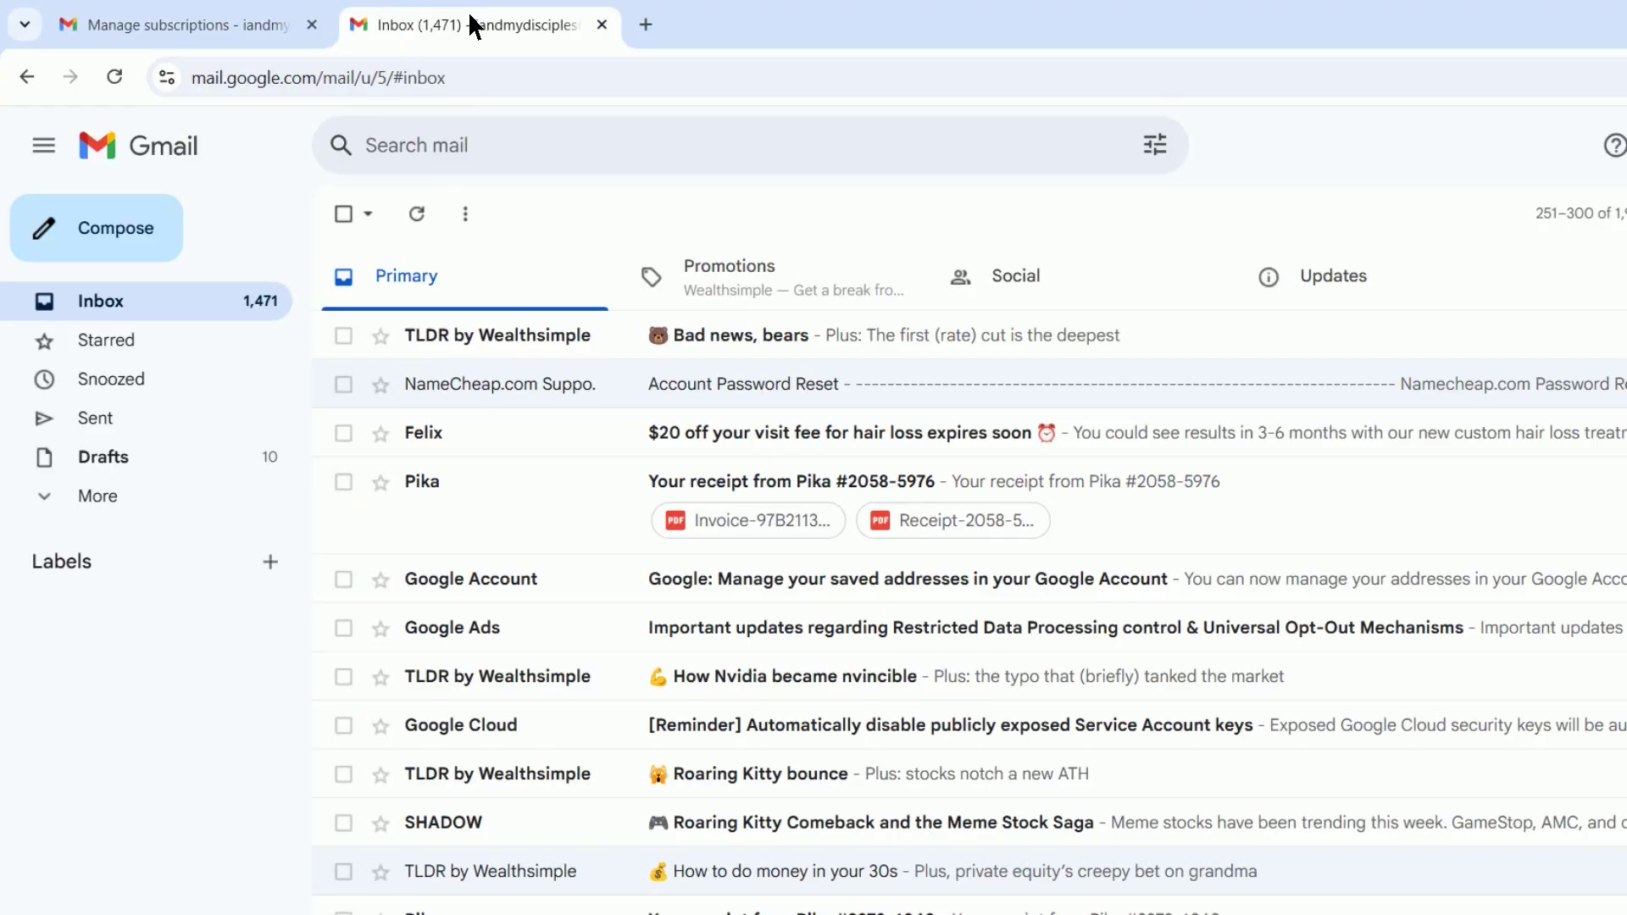
click(39, 496)
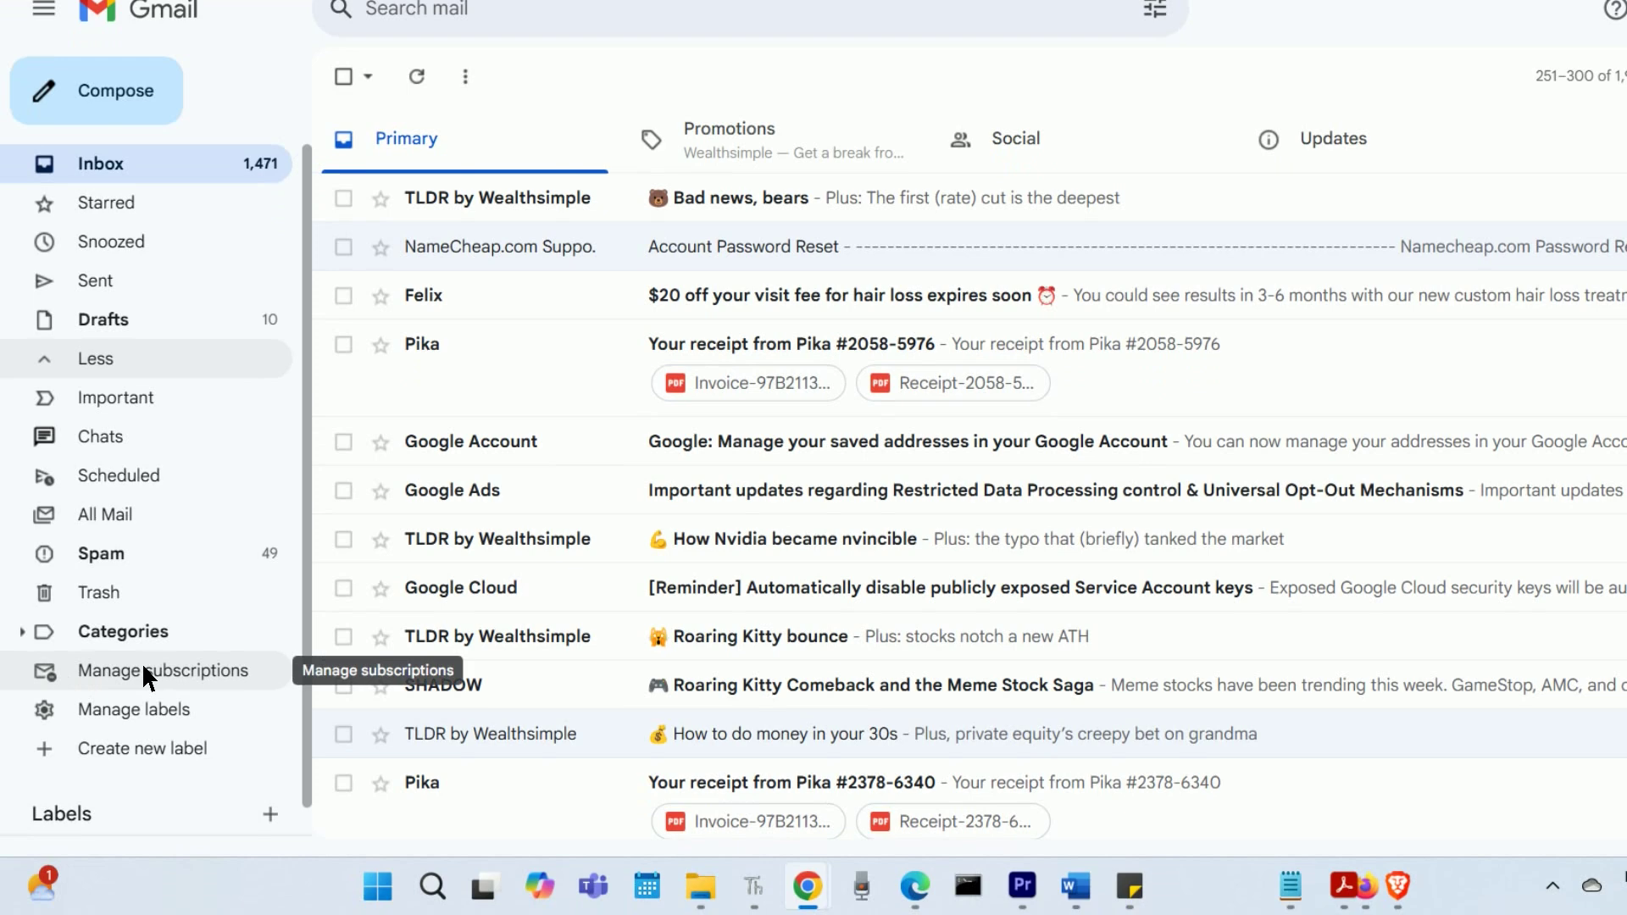
click(112, 674)
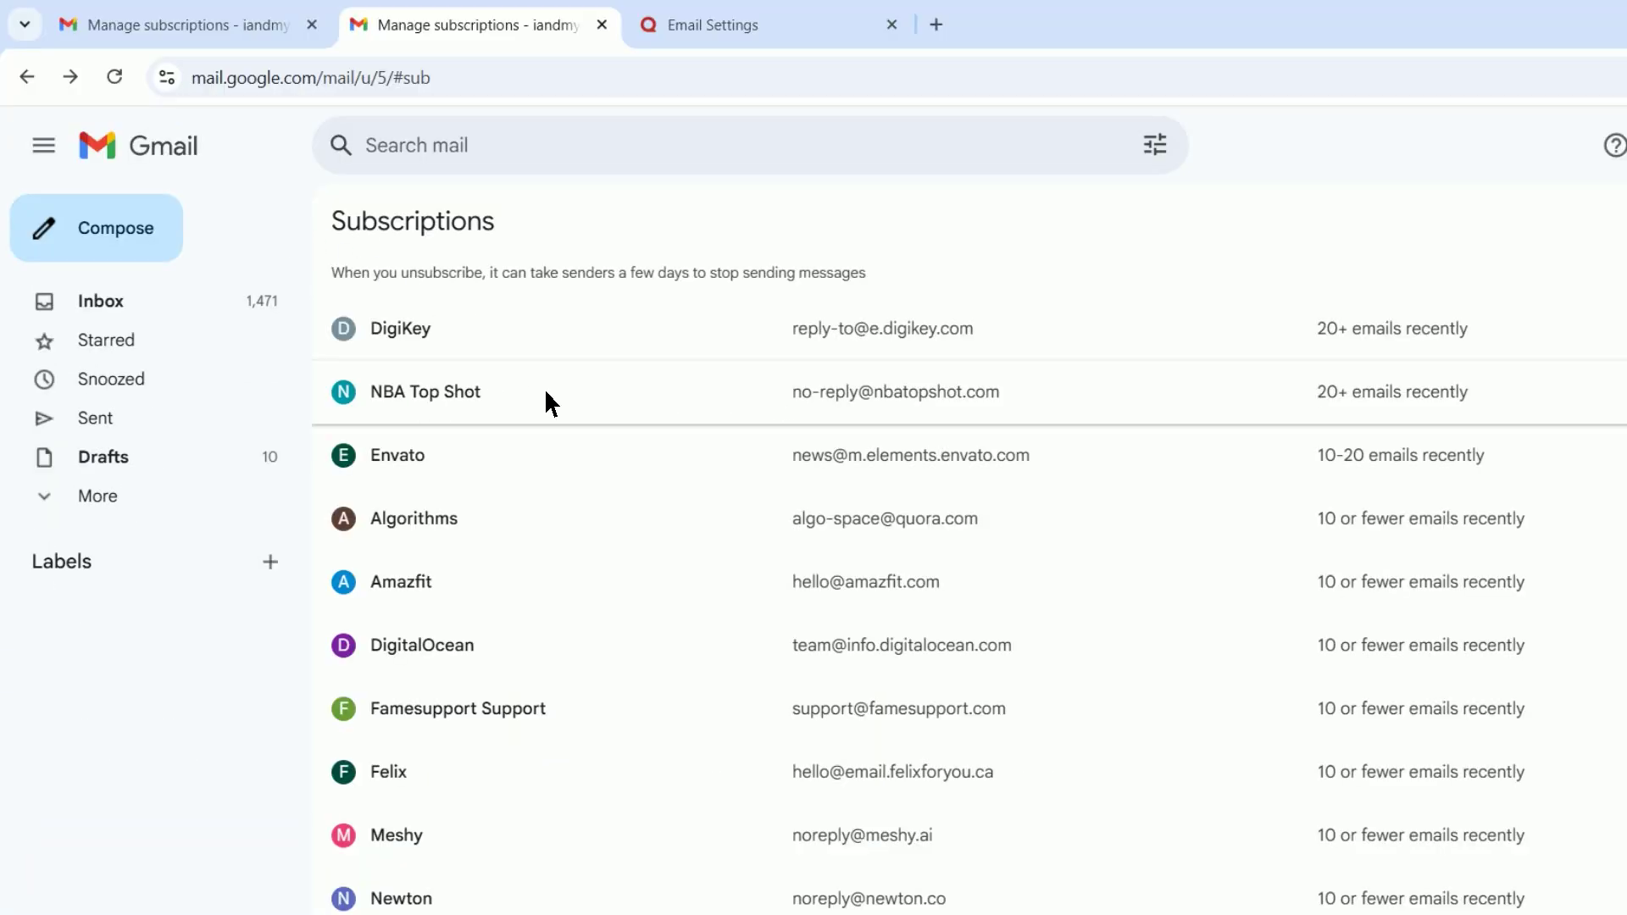
click(450, 401)
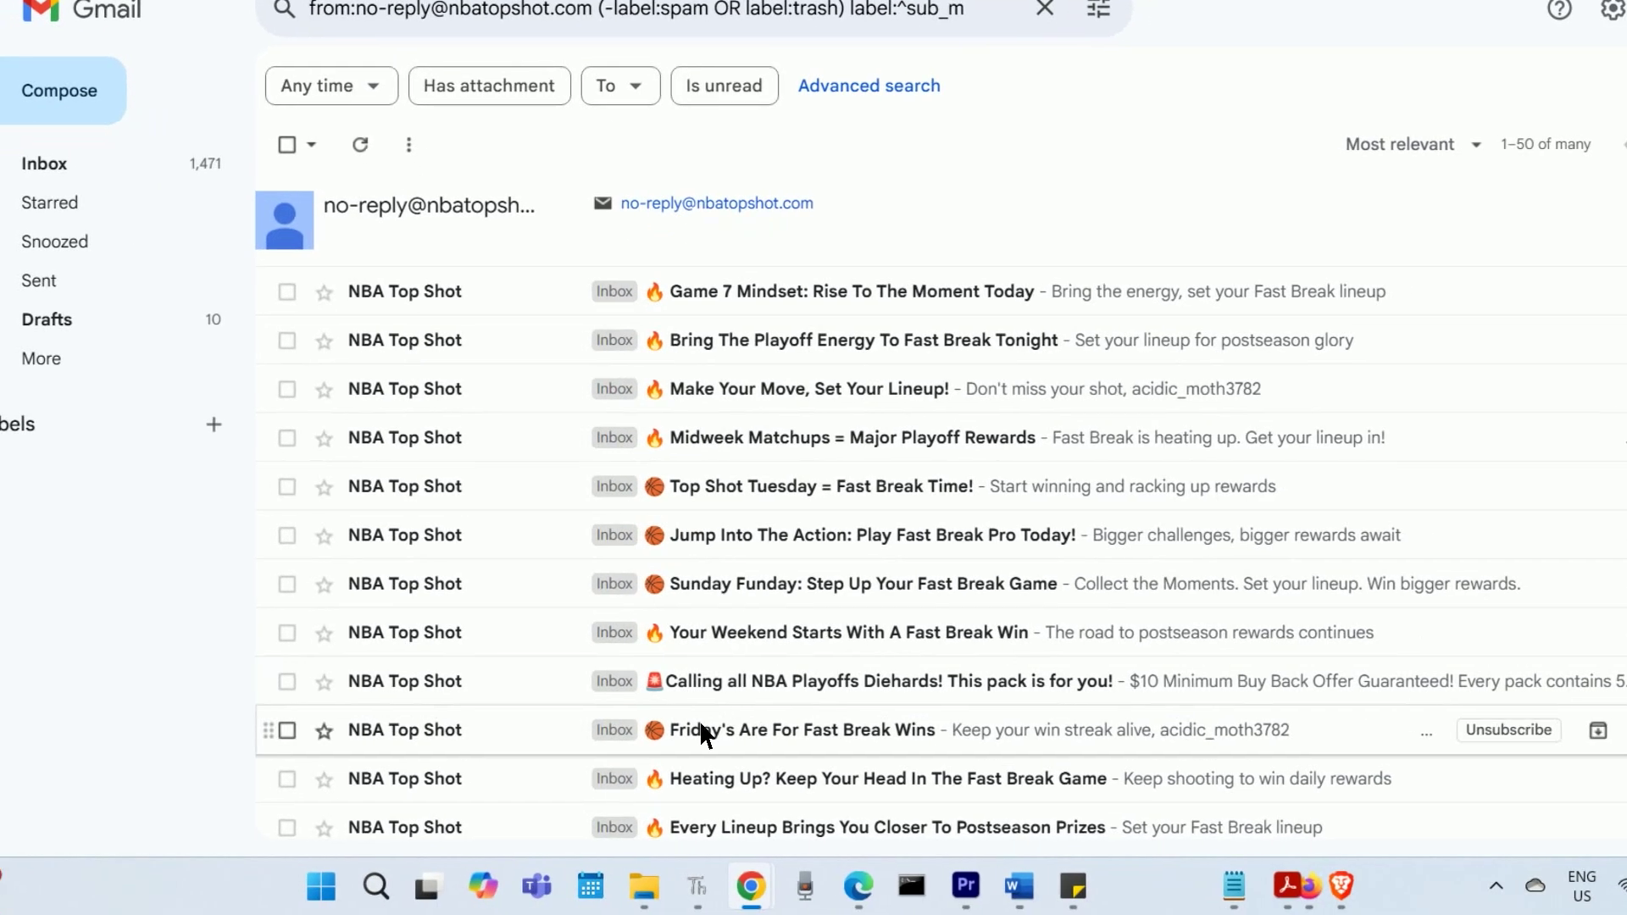
key(alt+Left)
Unsubscribe from DraftKings Casino and open Quora's opt-out page for the personalgrowth space
click(1500, 455)
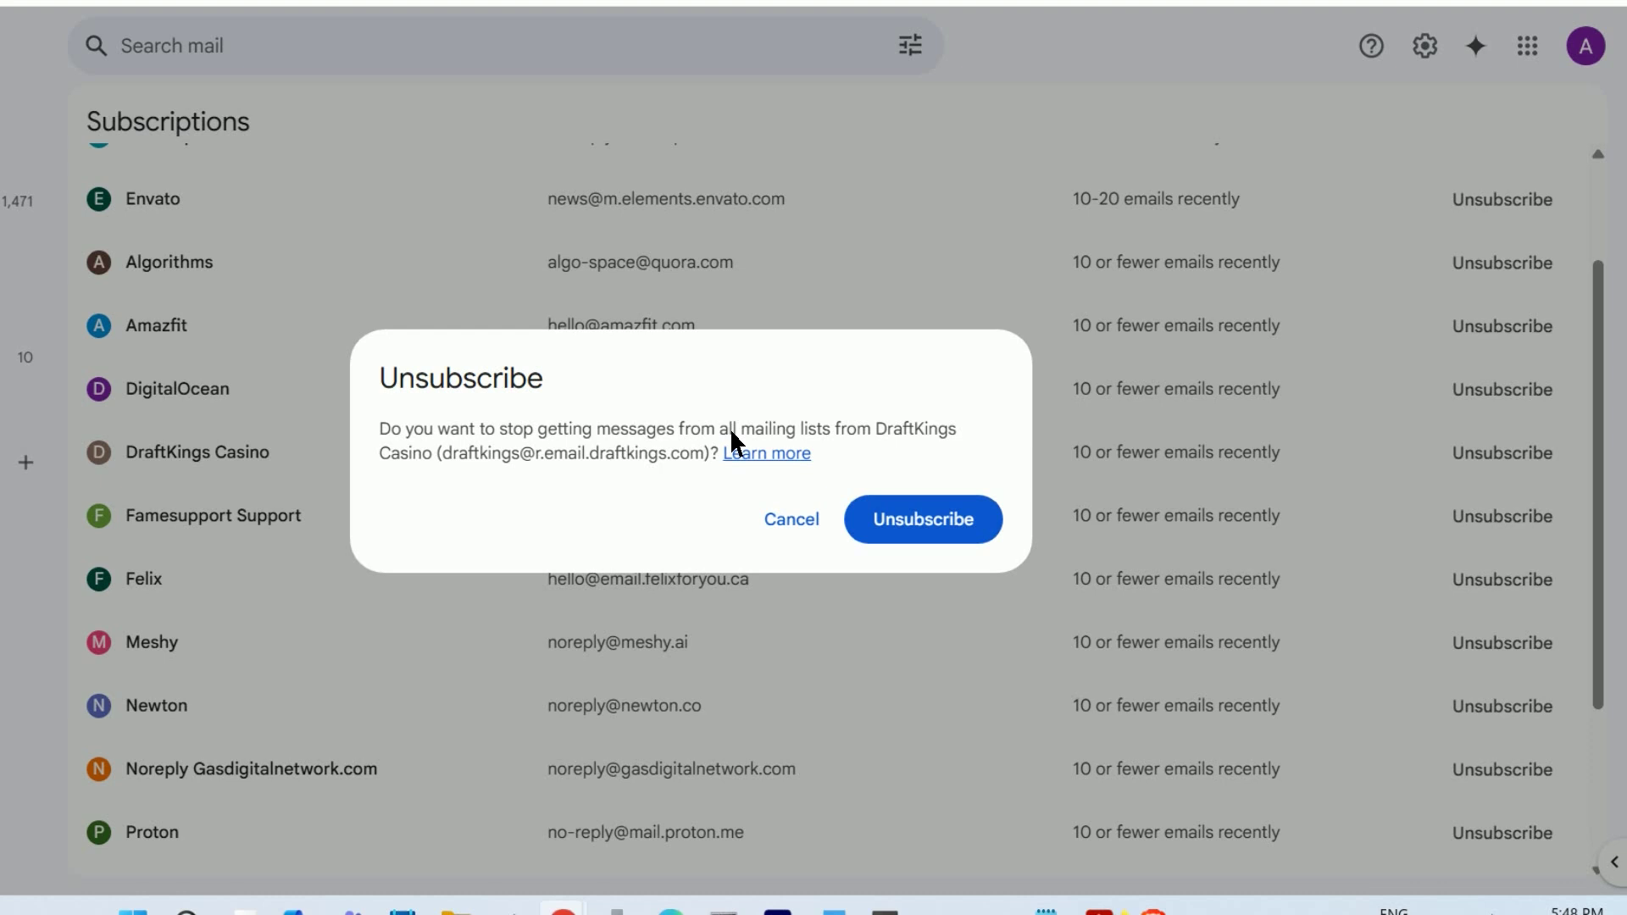
click(898, 500)
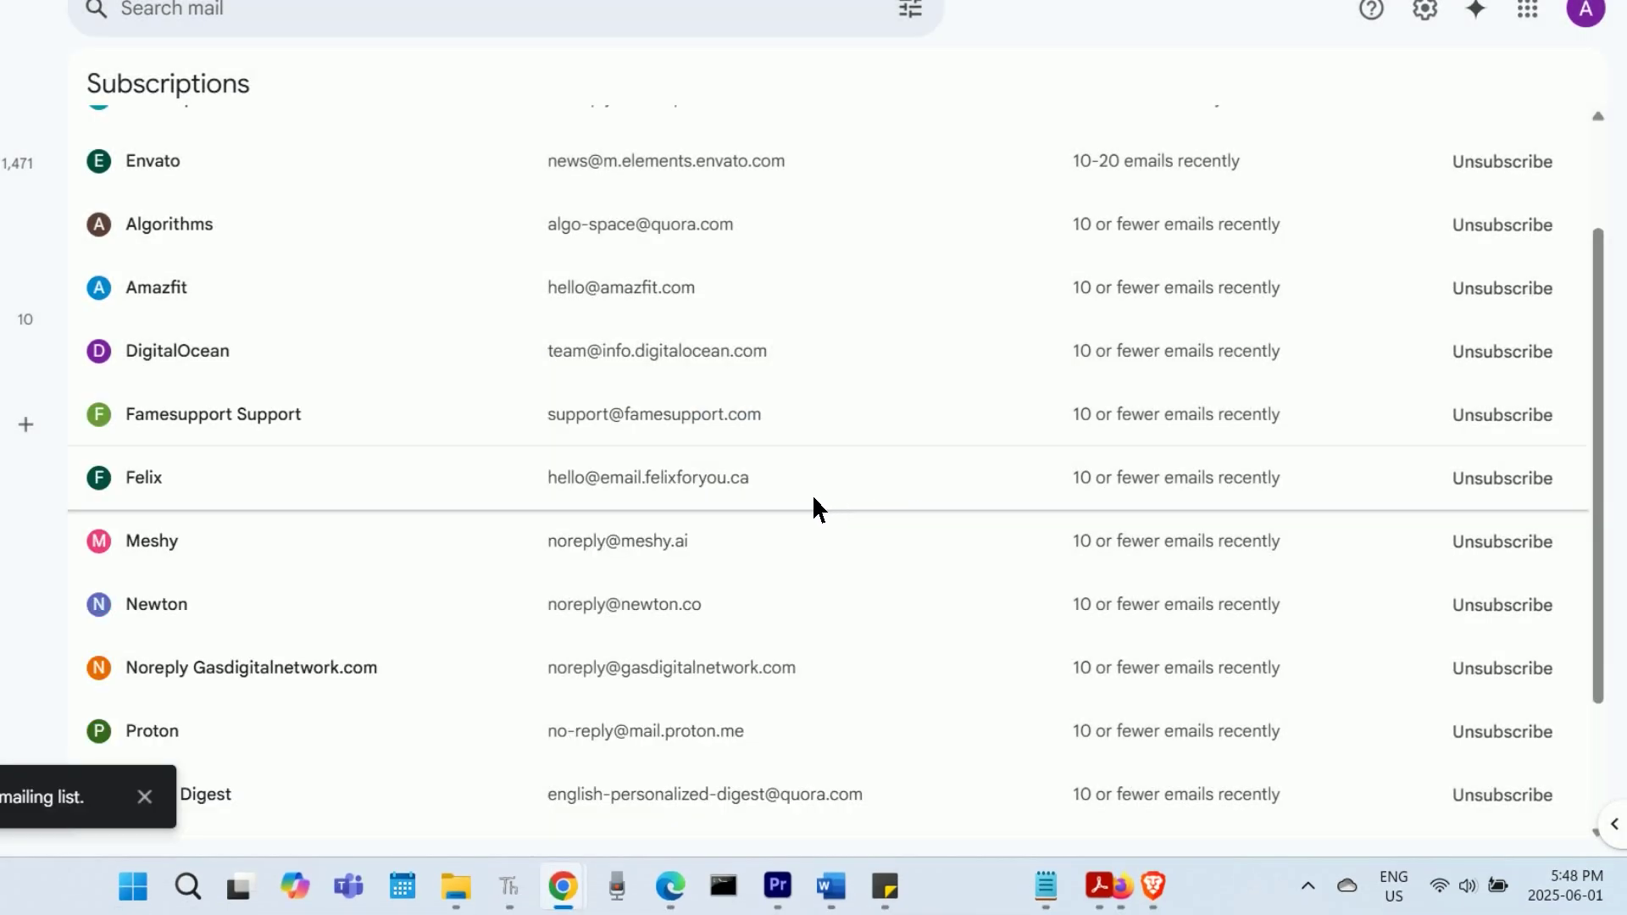
scroll(763, 489, up, 3)
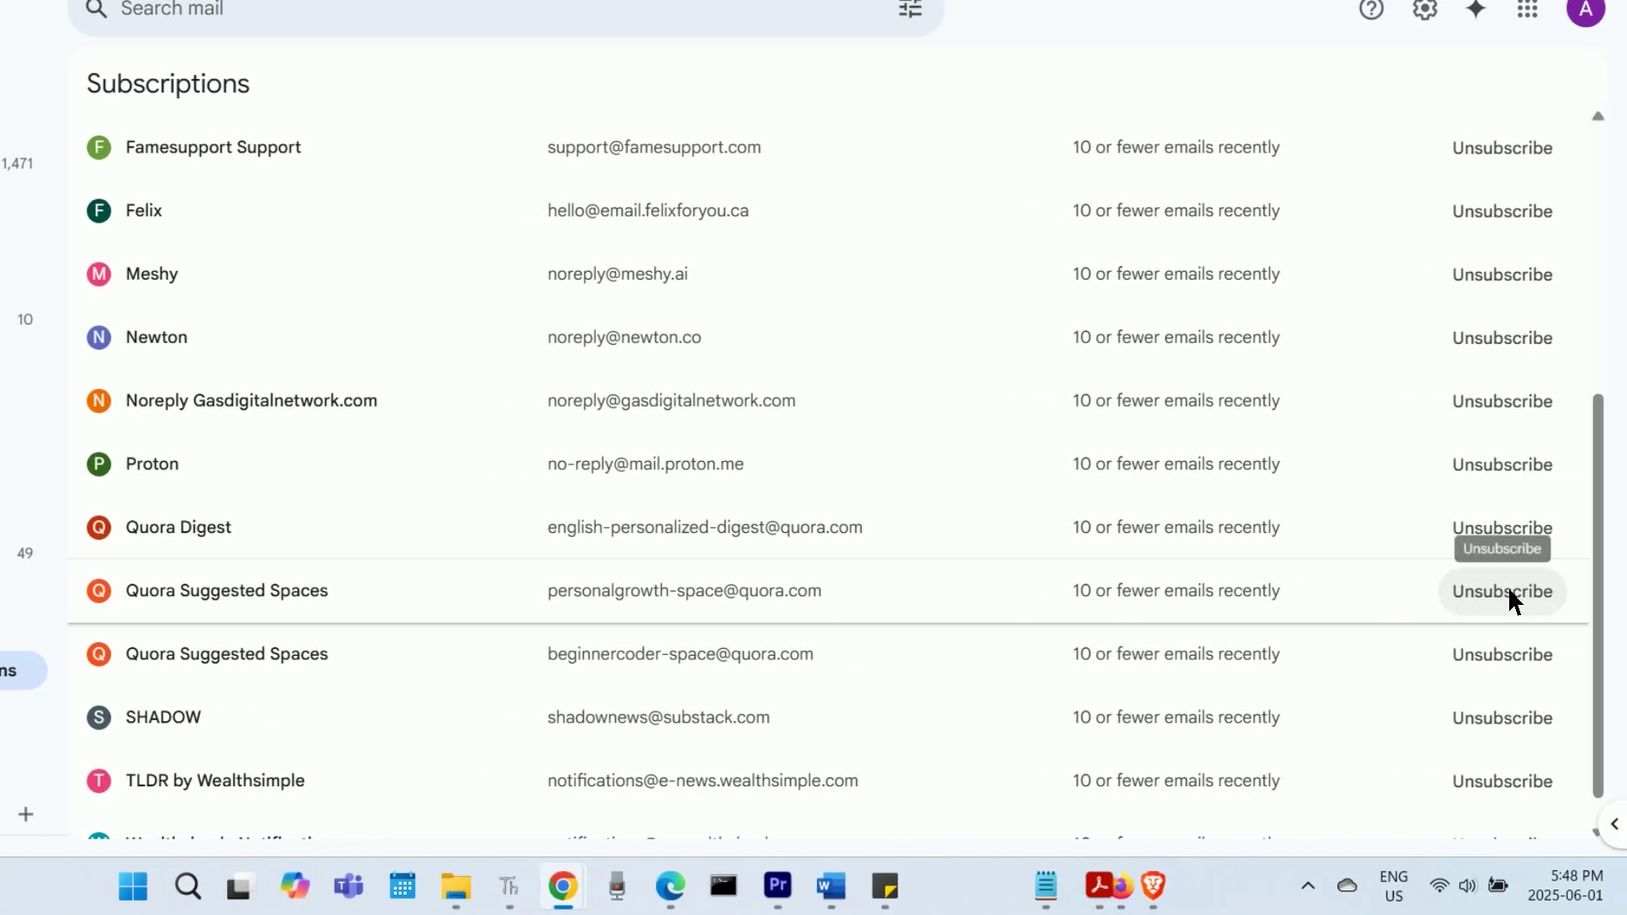
click(1509, 592)
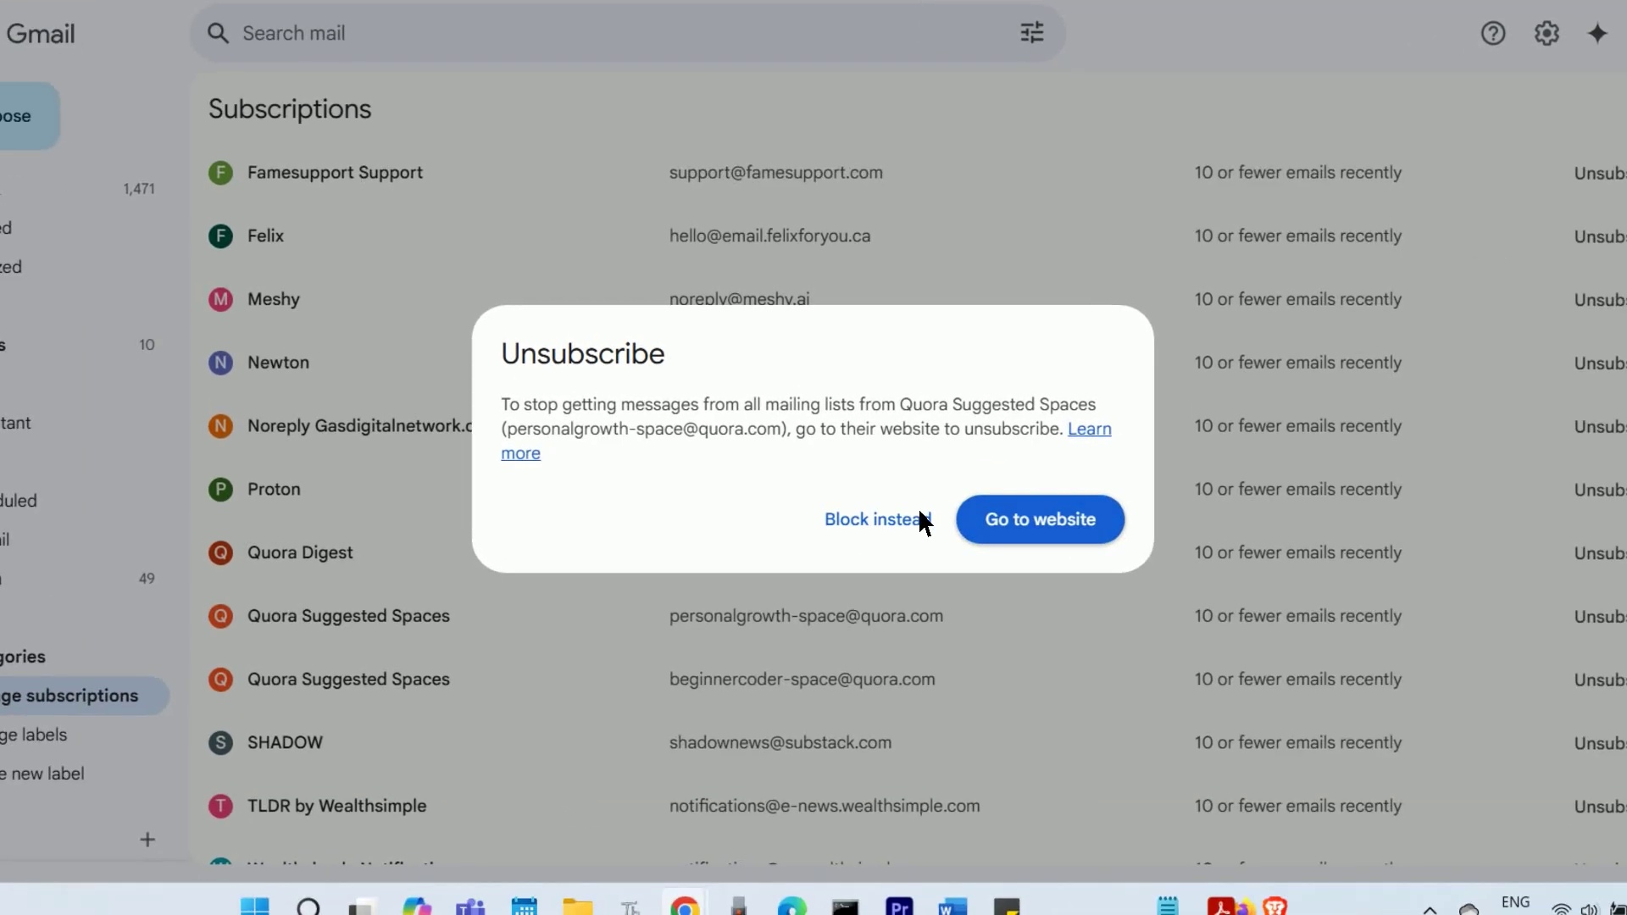
click(927, 538)
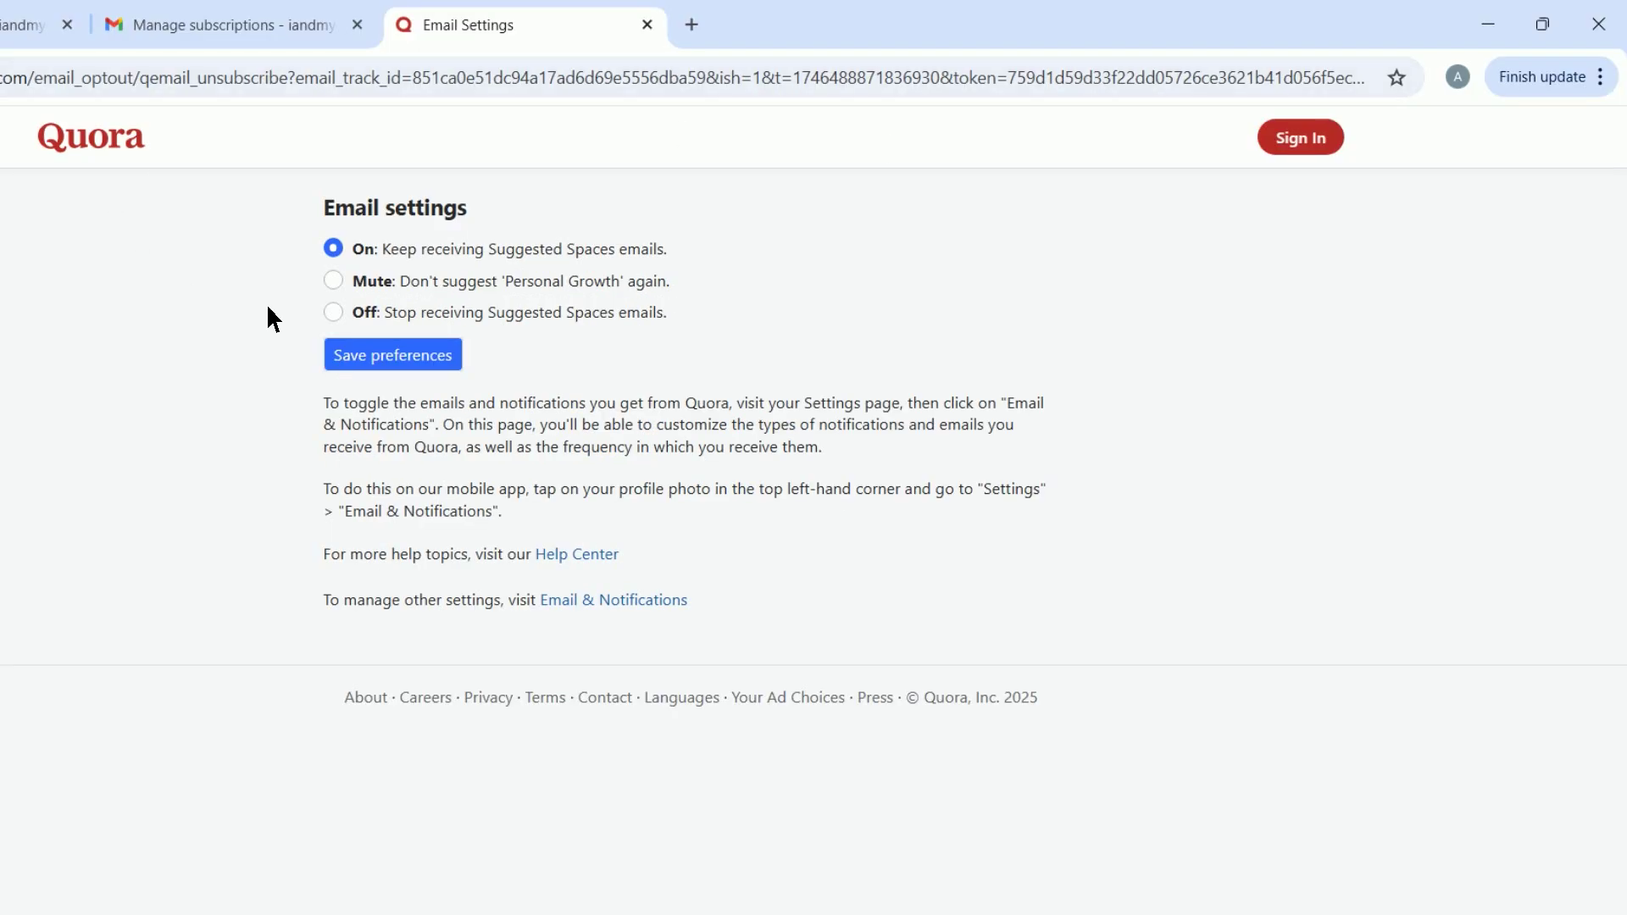
Save Personal Growth Suggested Spaces emails as Off, then return to Gmail subscriptions
click(578, 314)
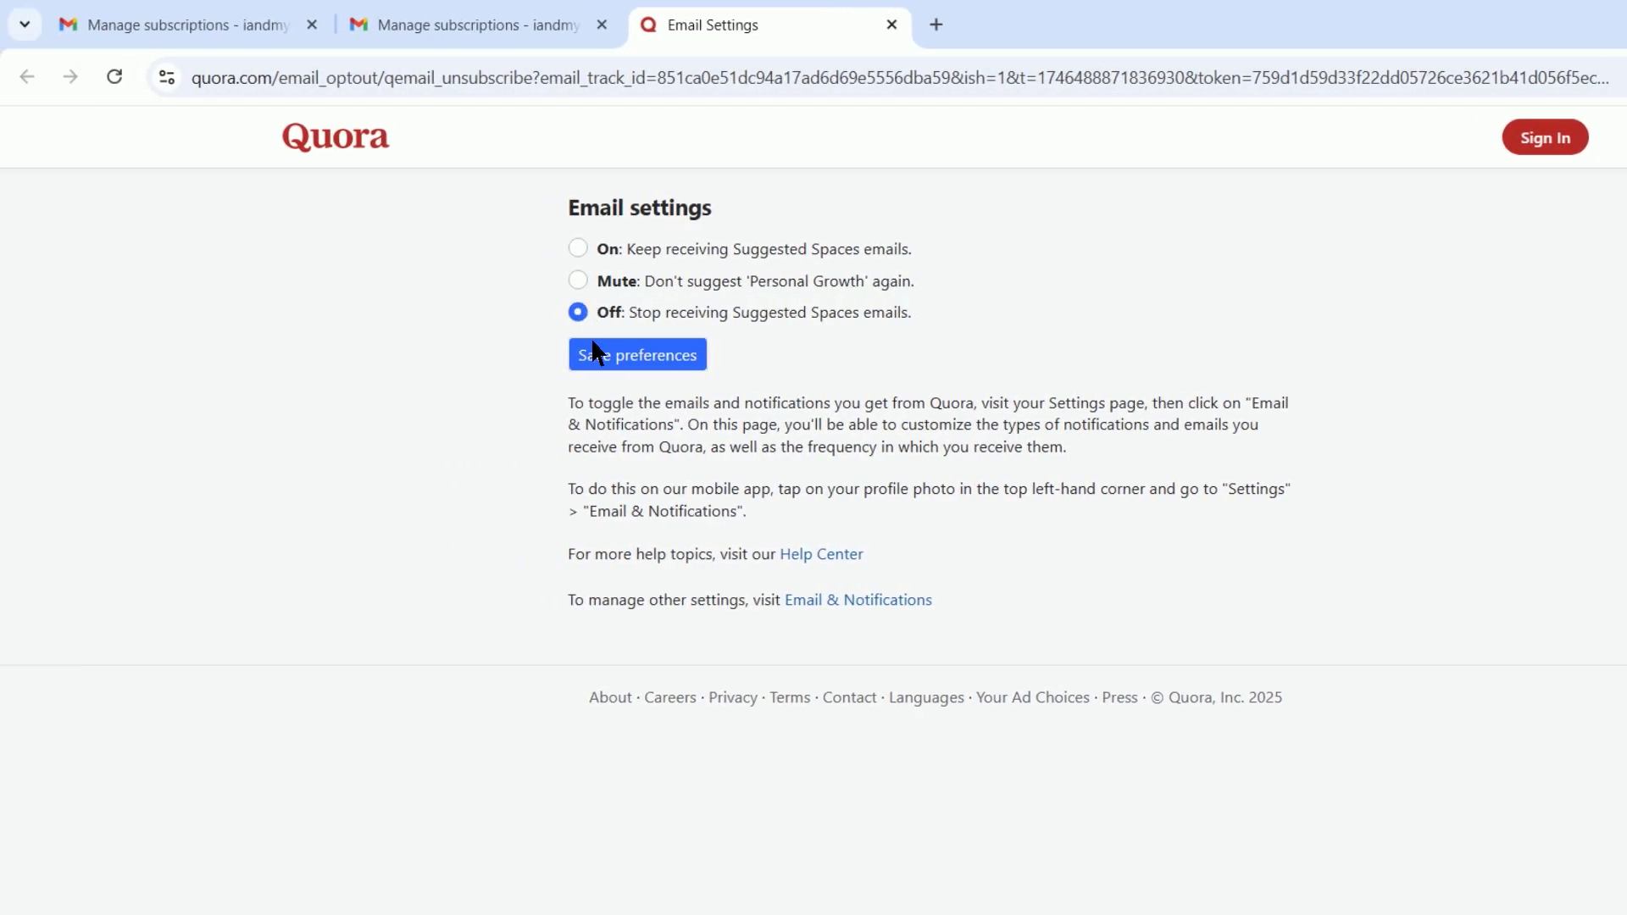
click(593, 343)
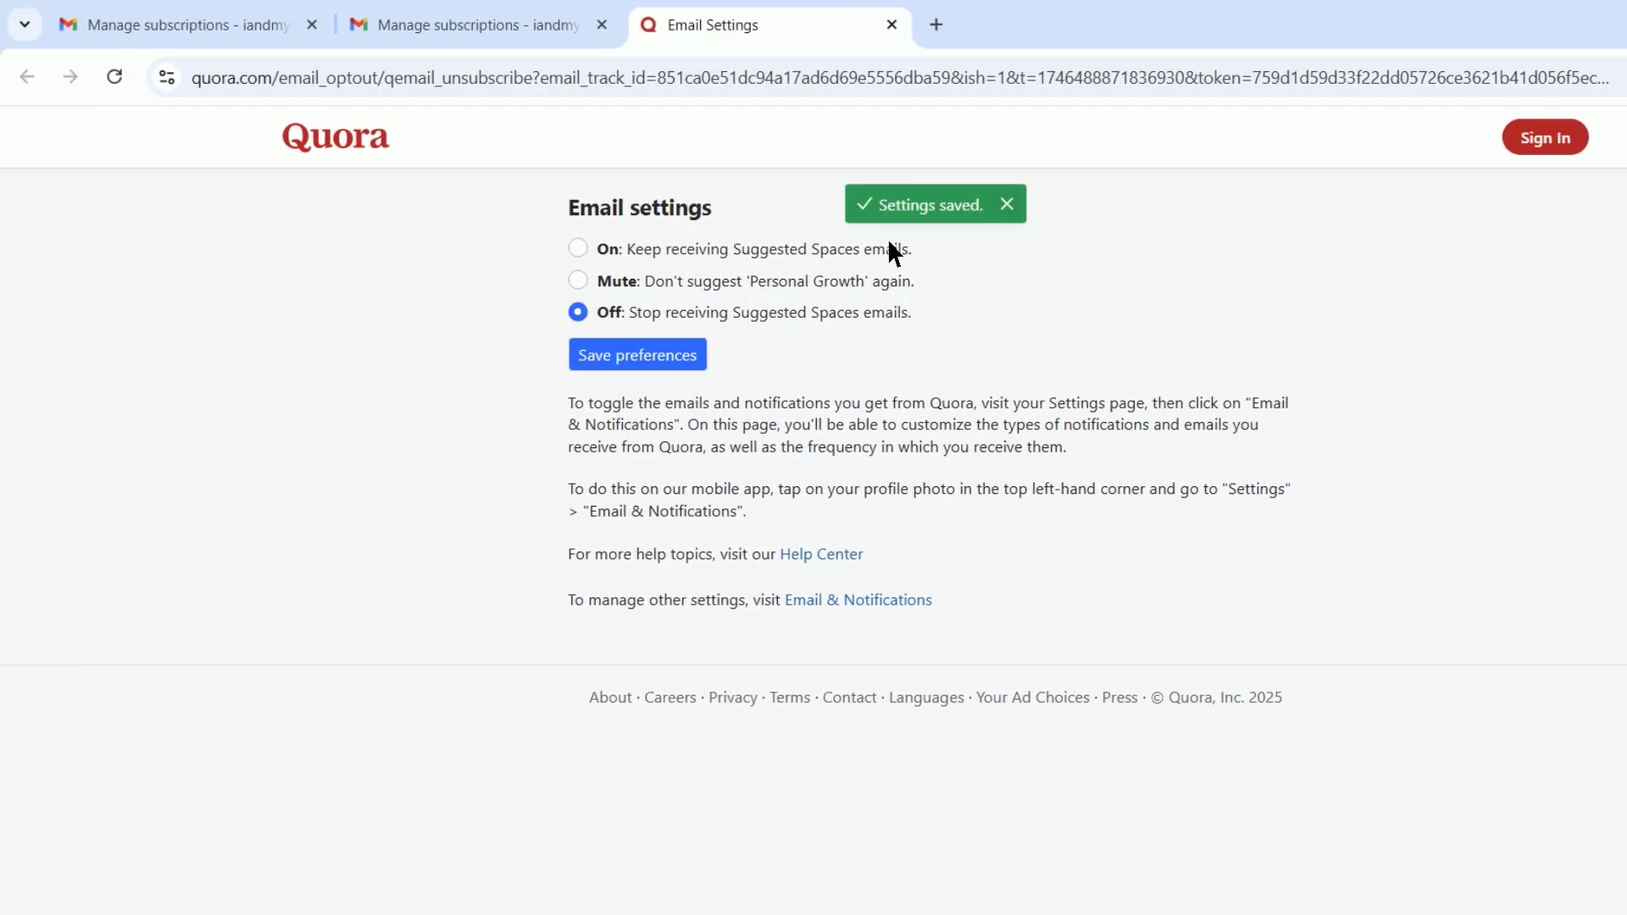
click(483, 24)
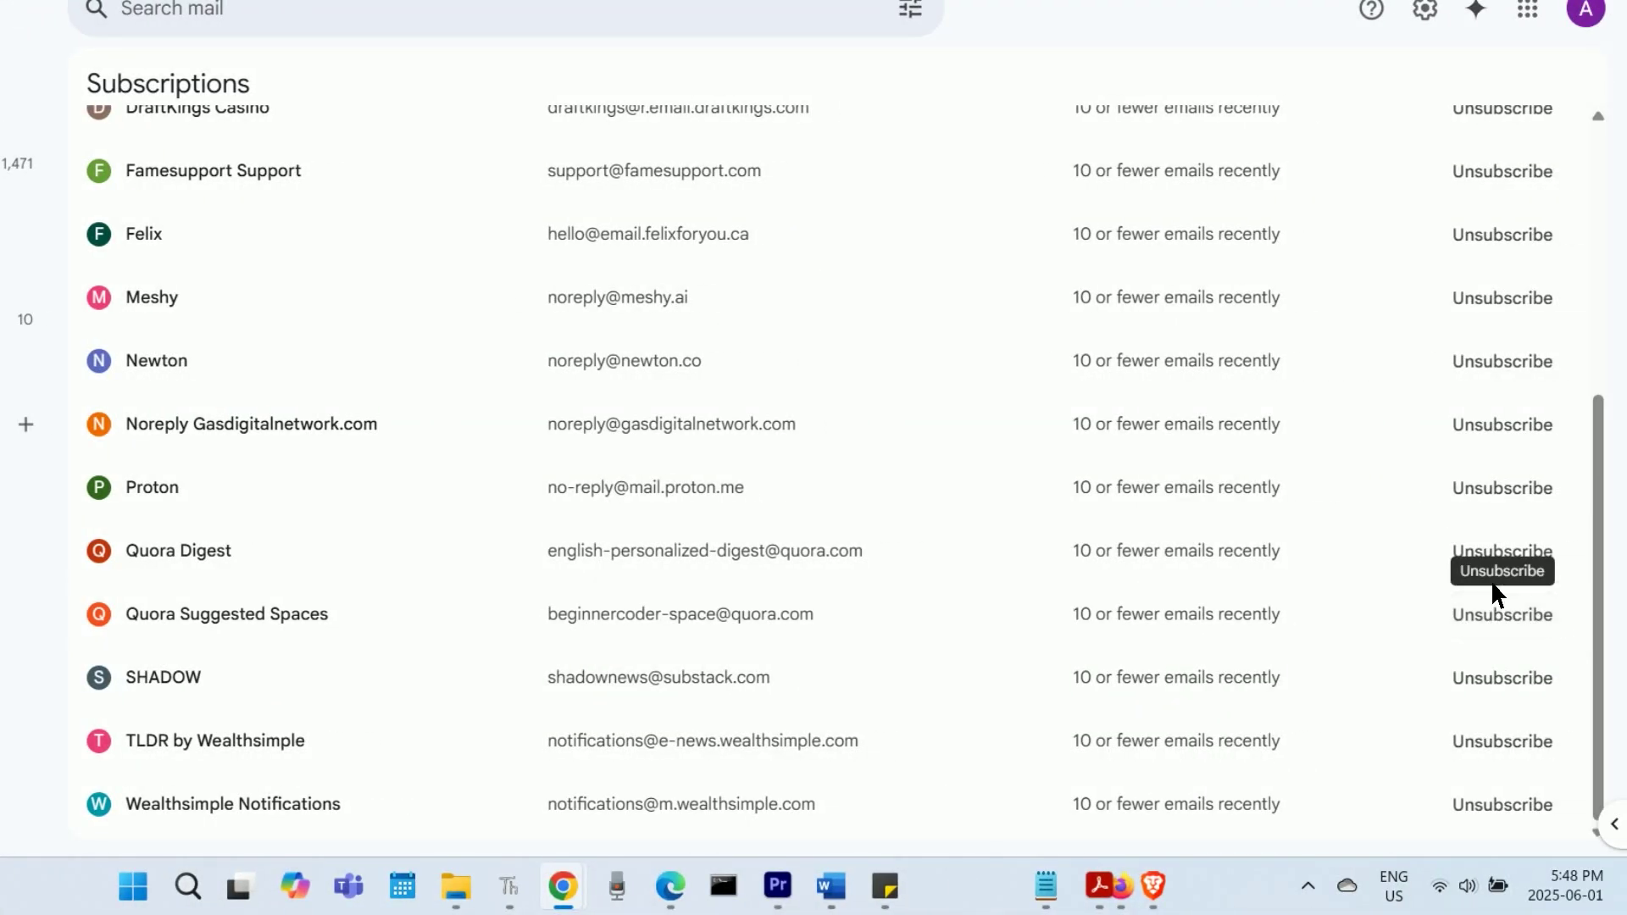
Block the beginnercoder-space Quora sender rather than unsubscribing
click(1475, 610)
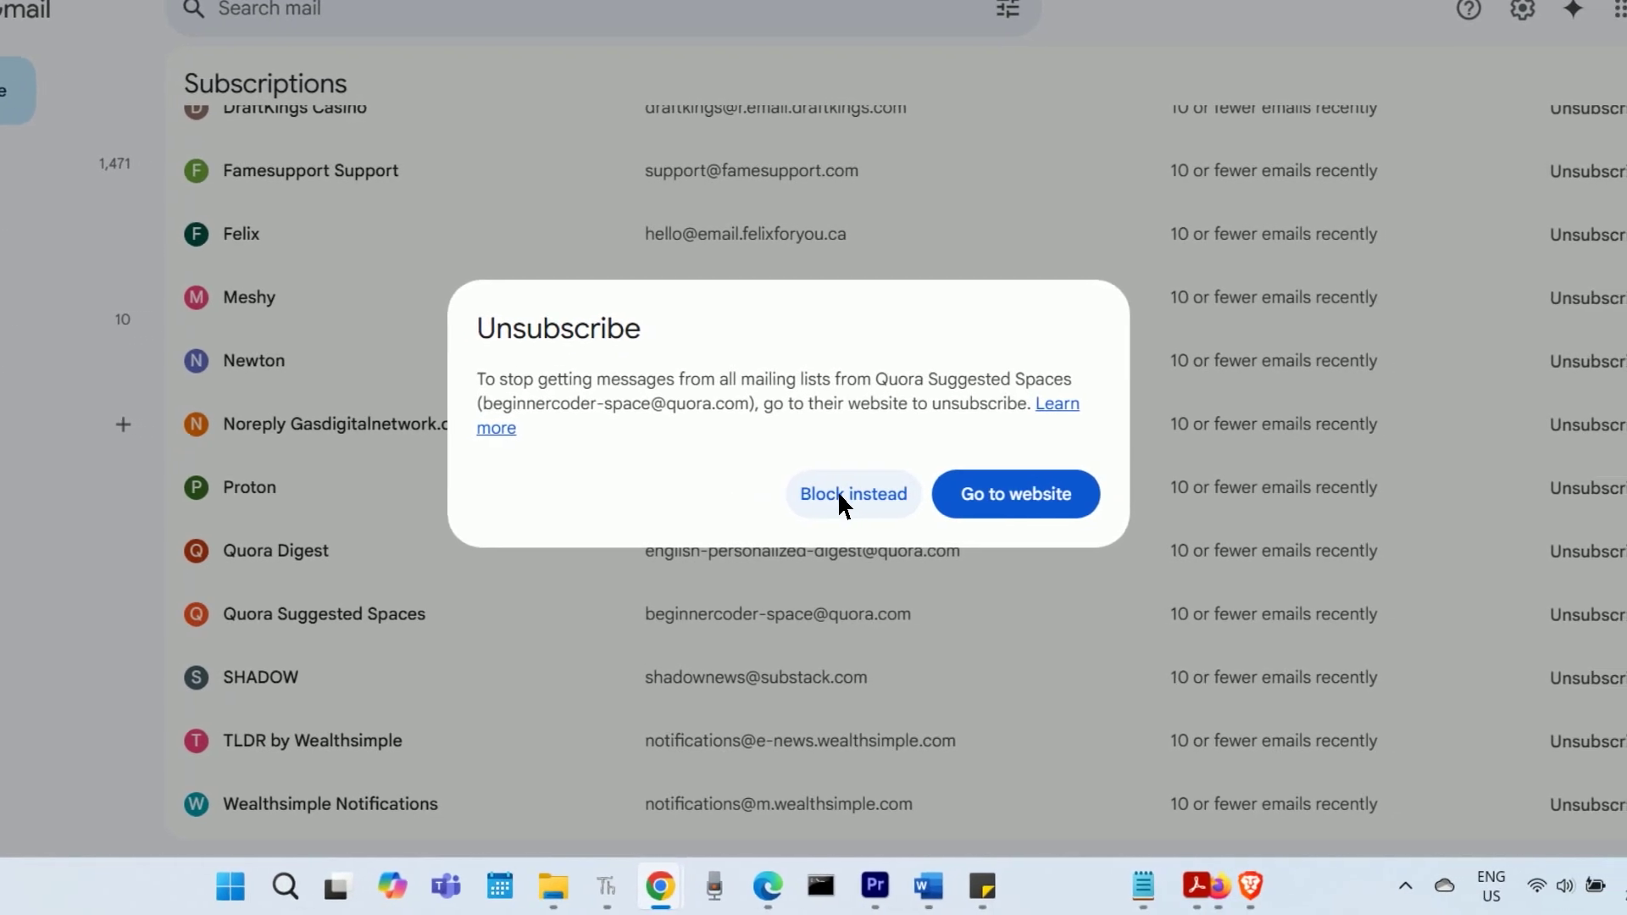
click(838, 491)
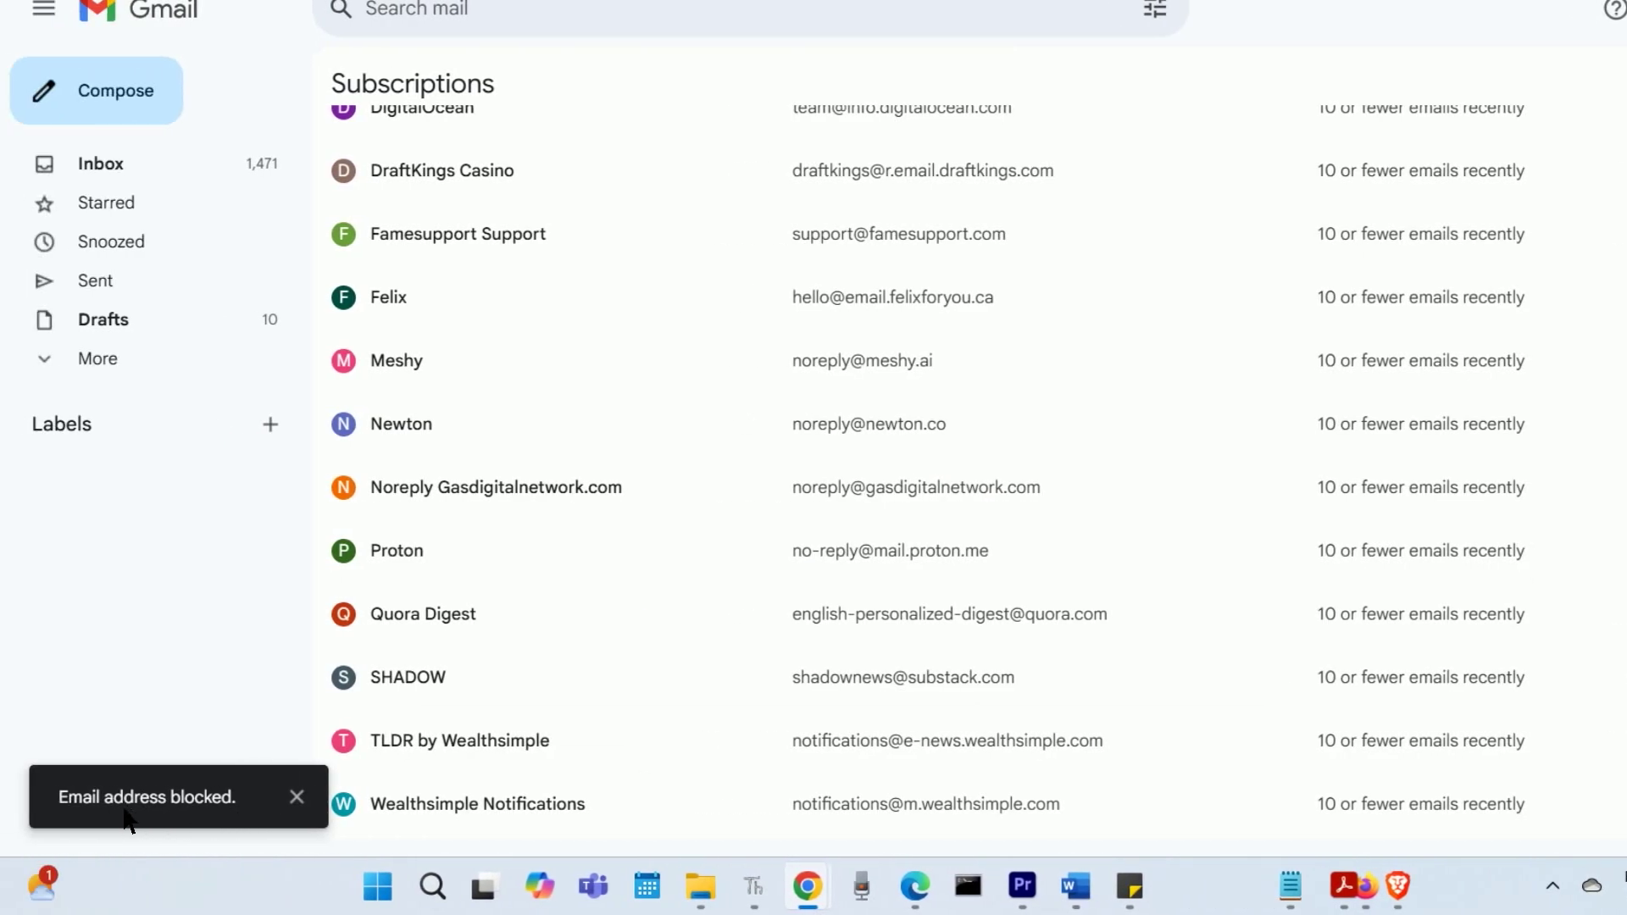